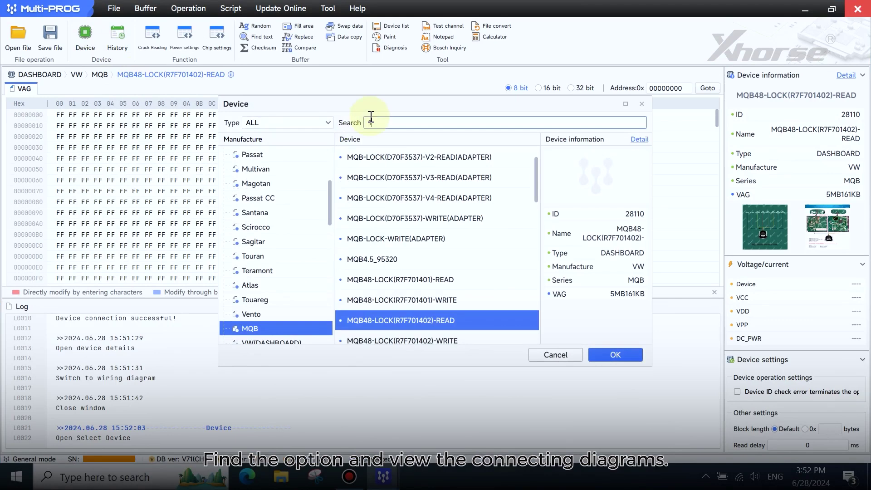
text(407)
Load the MQB48-LOCK(R7F701407)-read device and view its connection diagram under Detail
double_click(428, 159)
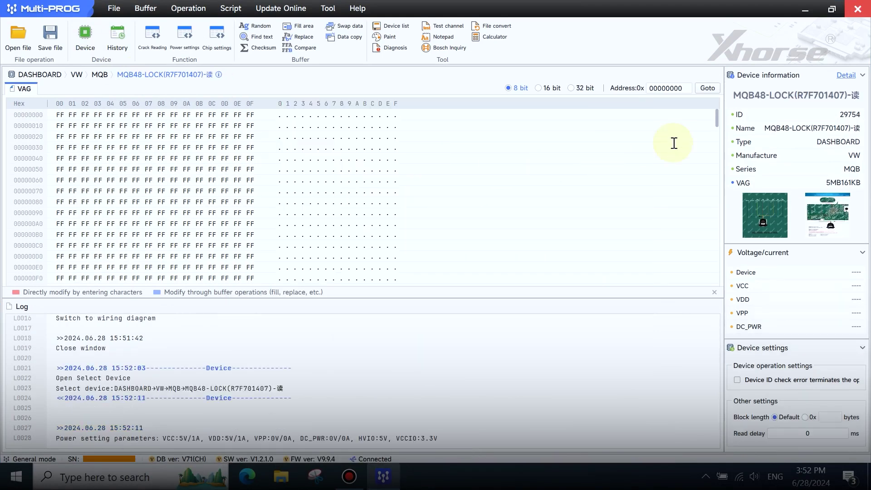
click(844, 76)
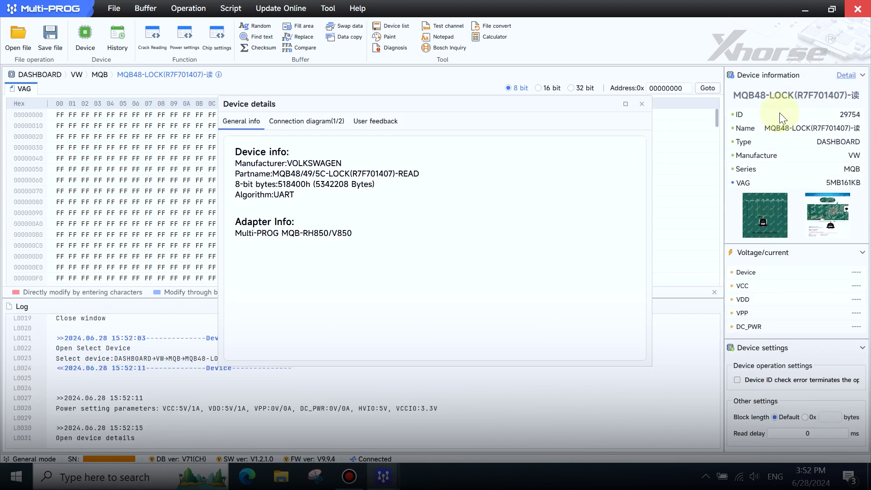
click(334, 123)
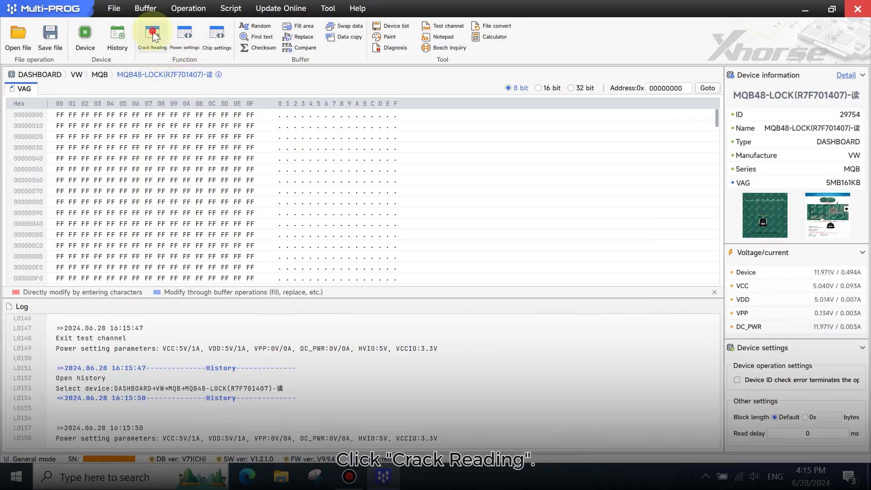
Crack-read the R7F701407 instrument's VAG data and save the buffer as a .bin file
click(515, 259)
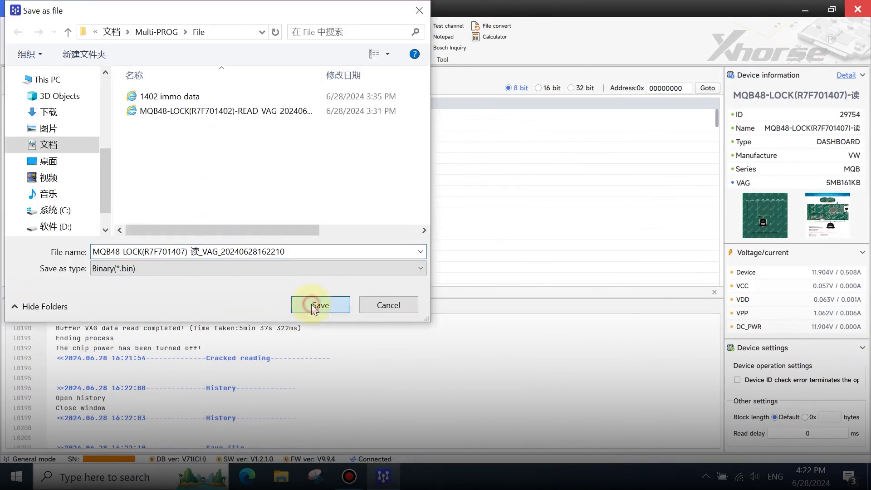
click(321, 305)
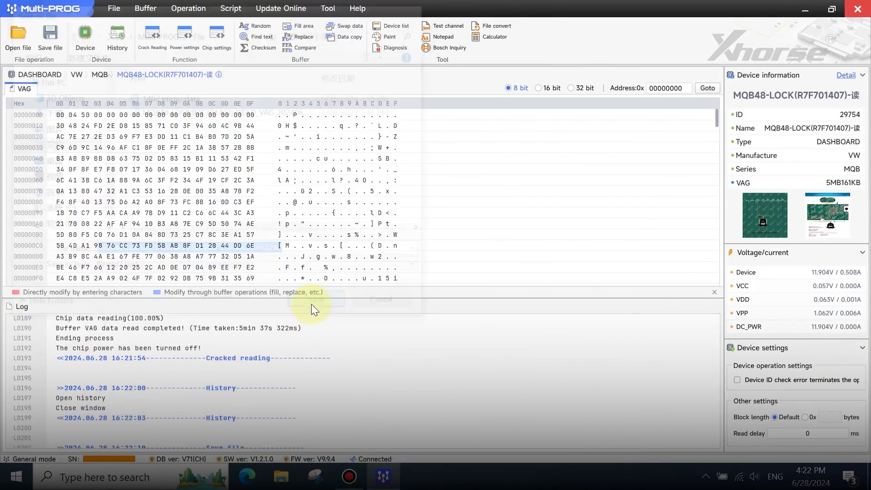
Minimize Multi-PROG, launch VVDI2 Quick Start, and enter the VW platform's Key Learn functions
click(809, 10)
click(16, 477)
scroll(95, 350, down, 5)
scroll(109, 204, down, 15)
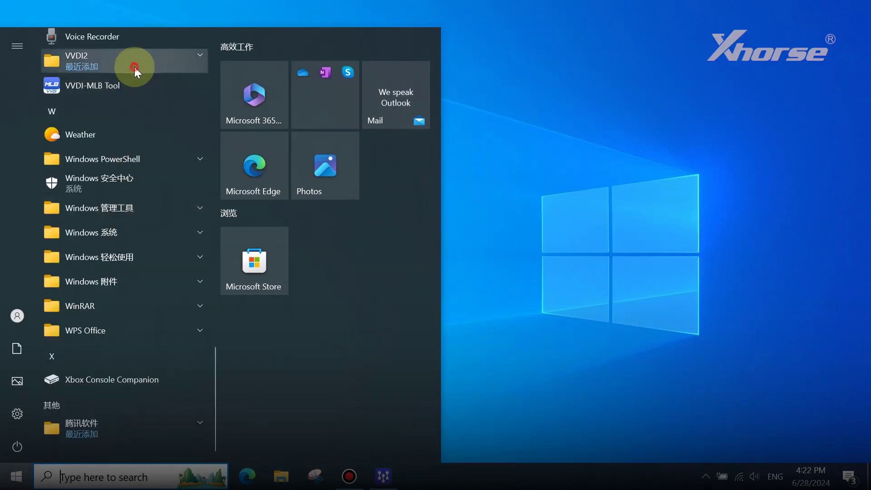
click(134, 67)
click(126, 188)
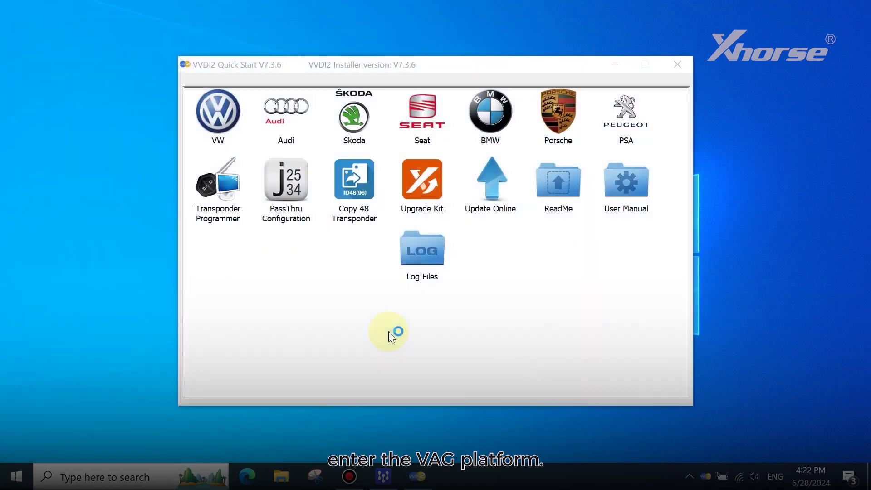
double_click(217, 113)
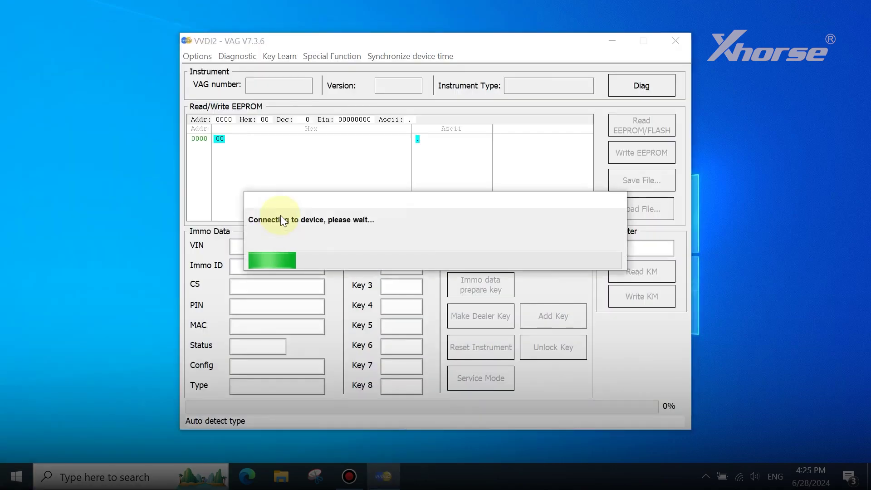
click(285, 58)
mouse_move(348, 170)
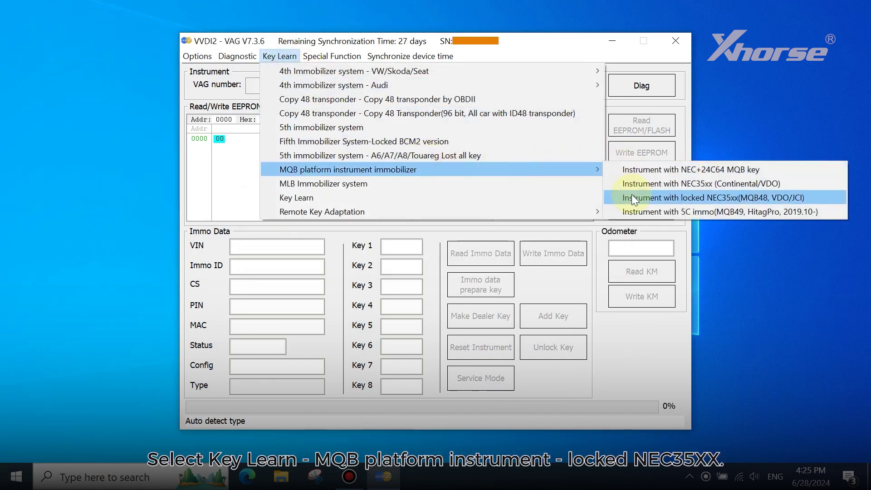
Select locked NEC35xx (MQB48), decode immodata from the MQB48-LOCK(R7F701407) .bin, and accept saving
click(631, 198)
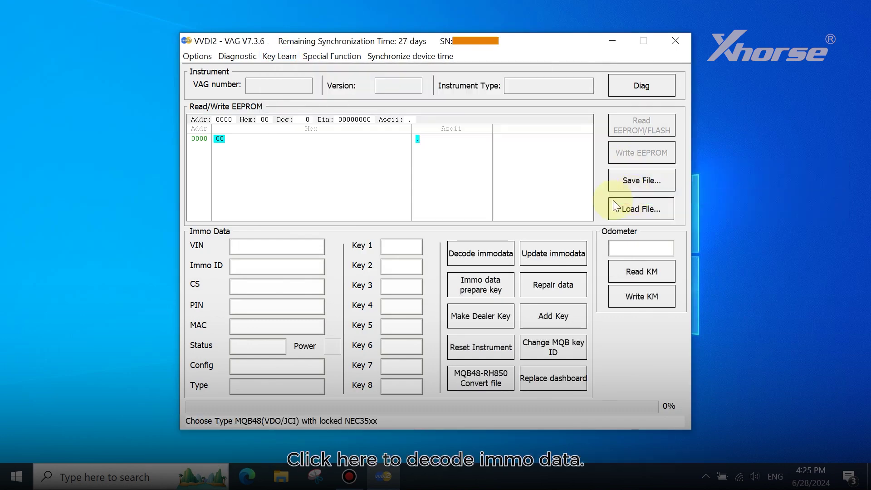
click(480, 254)
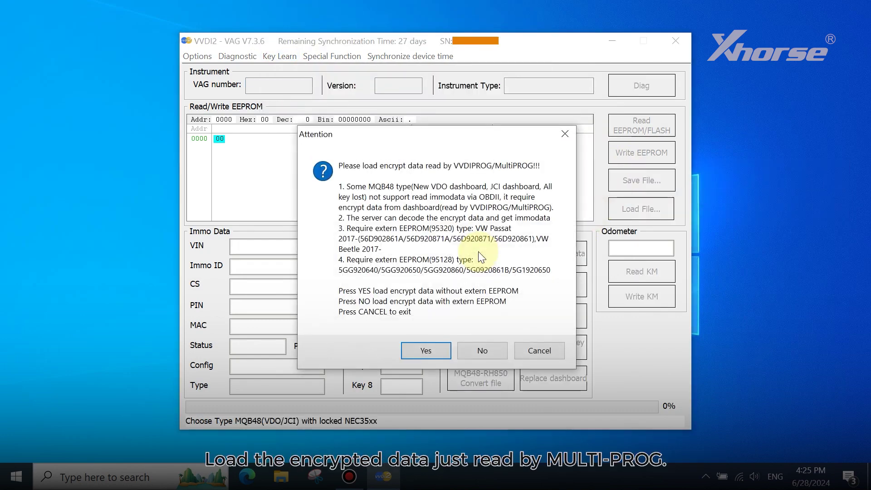
click(424, 352)
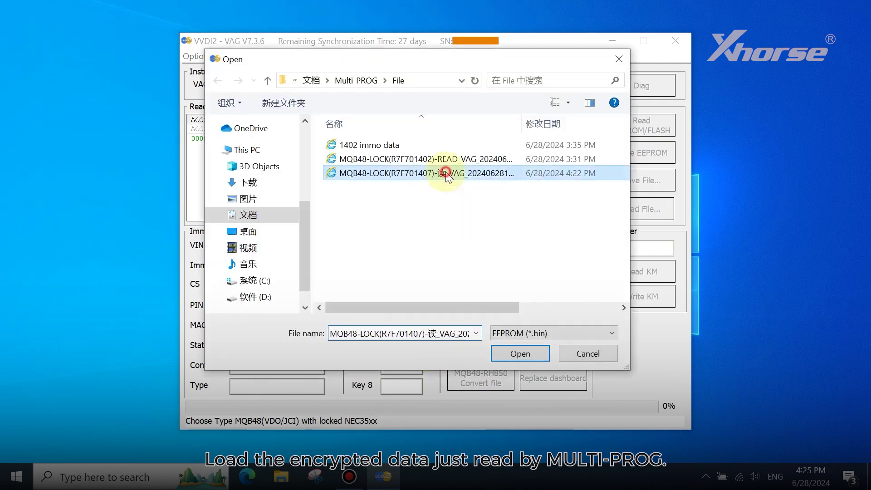
double_click(443, 173)
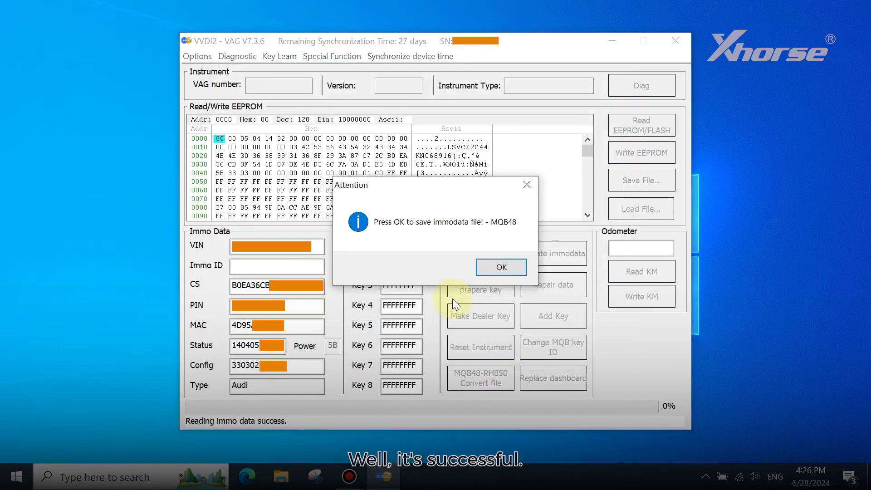
click(500, 267)
text(140)
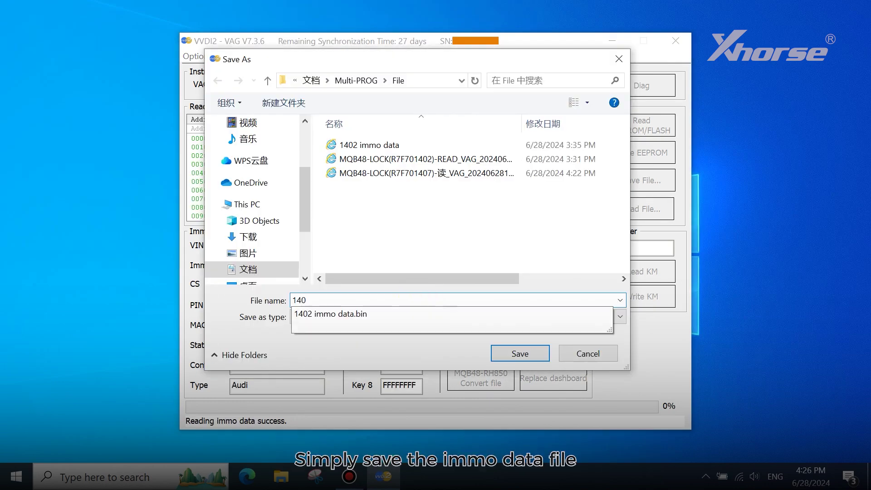
text(7 immo data)
Confirm the Save As dialog to write the decoded MQB48 immodata file
click(521, 353)
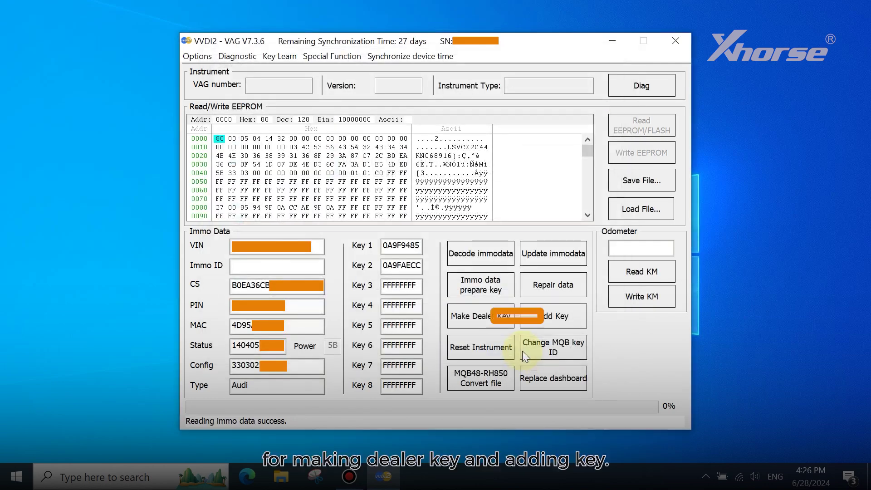